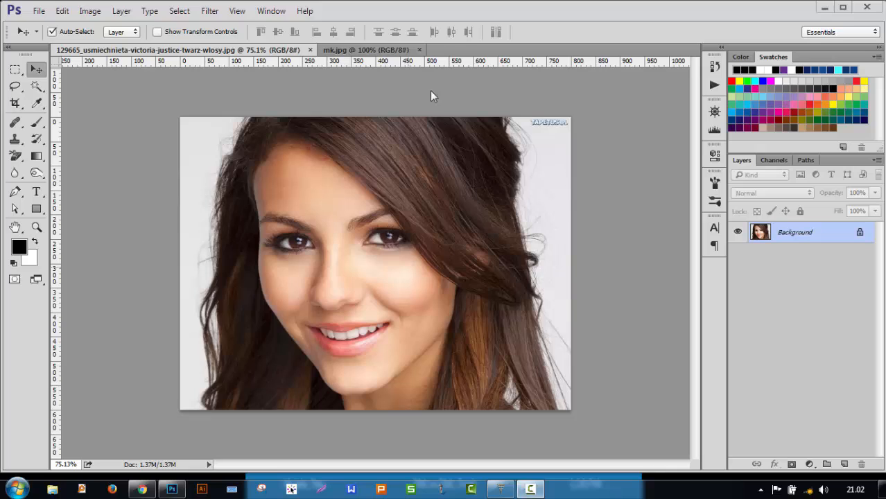
Show the Actions panel
{"action": "left_click", "coordinate": [279, 12]}
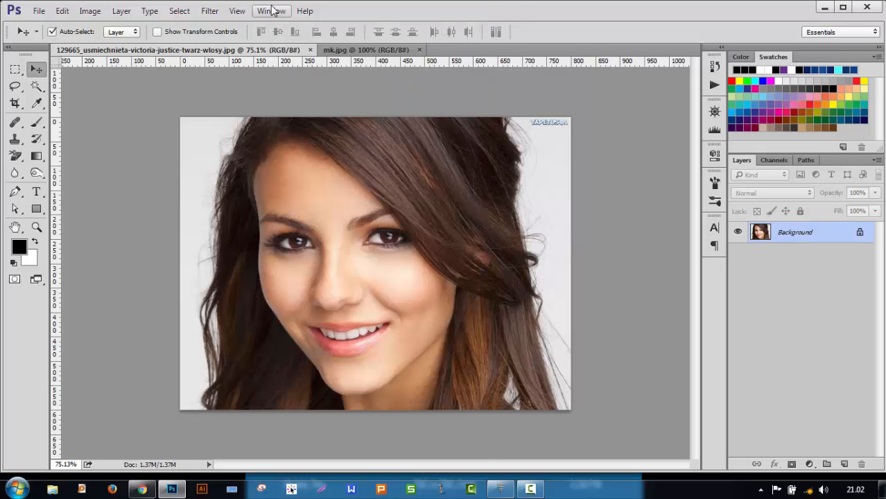
{"action": "left_click", "coordinate": [274, 11]}
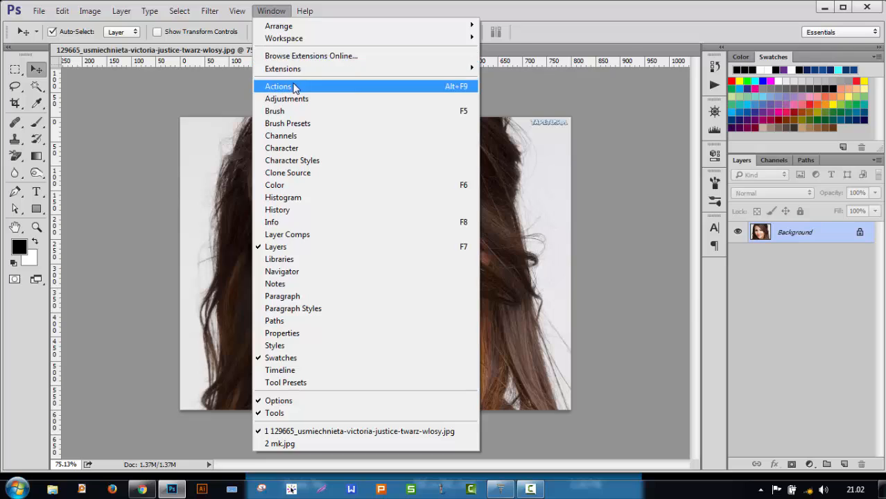
{"action": "left_click", "coordinate": [291, 88]}
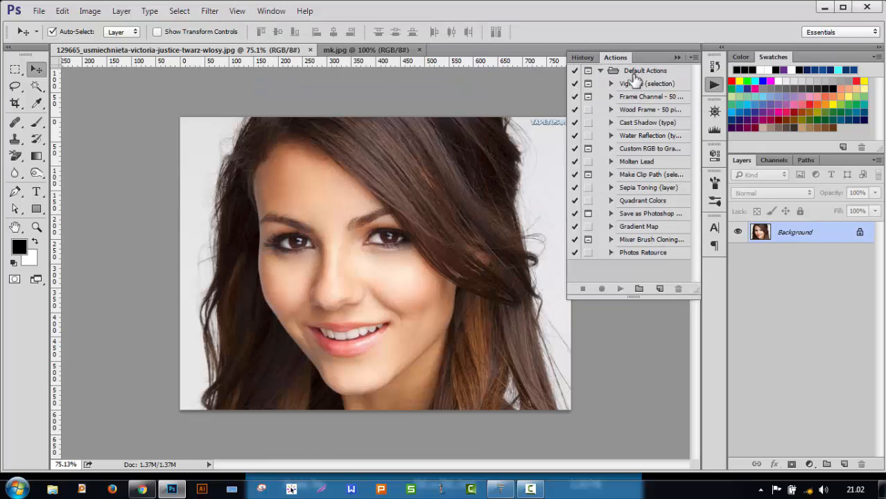
Look through the predefined actions in the Default Actions set, from Quadrant Colors up to Vignette
{"action": "left_click", "coordinate": [639, 200]}
{"action": "left_click", "coordinate": [639, 188]}
{"action": "left_click", "coordinate": [640, 175]}
{"action": "left_click", "coordinate": [639, 162]}
{"action": "left_click", "coordinate": [639, 149]}
{"action": "left_click", "coordinate": [639, 135]}
{"action": "left_click", "coordinate": [638, 122]}
{"action": "left_click", "coordinate": [637, 97]}
{"action": "left_click", "coordinate": [636, 84]}
Create a new action named "Photo Retou" in the Default Actions set and start recording it
{"action": "key", "text": "ctrl+2"}
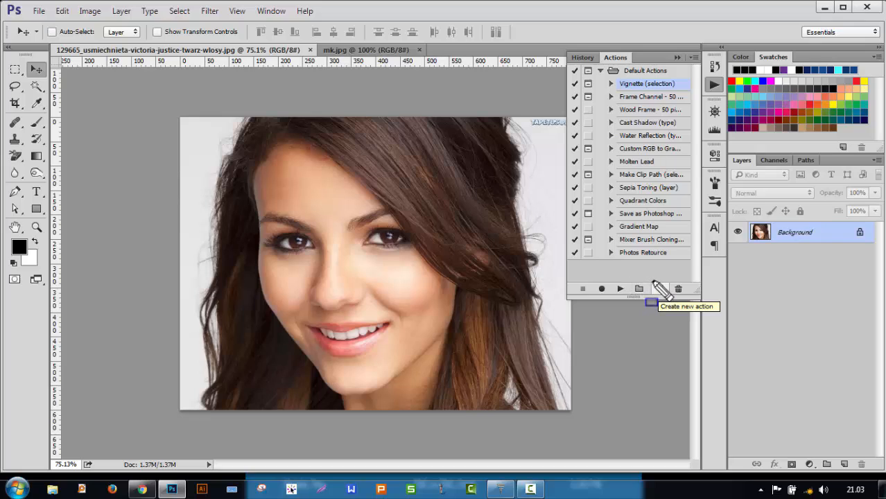
{"action": "mouse_move", "coordinate": [649, 273]}
{"action": "left_mouse_down"}
{"action": "mouse_move", "coordinate": [672, 305]}
{"action": "mouse_move", "coordinate": [664, 289]}
{"action": "left_mouse_up"}
{"action": "key", "text": "Escape"}
{"action": "left_click", "coordinate": [660, 289]}
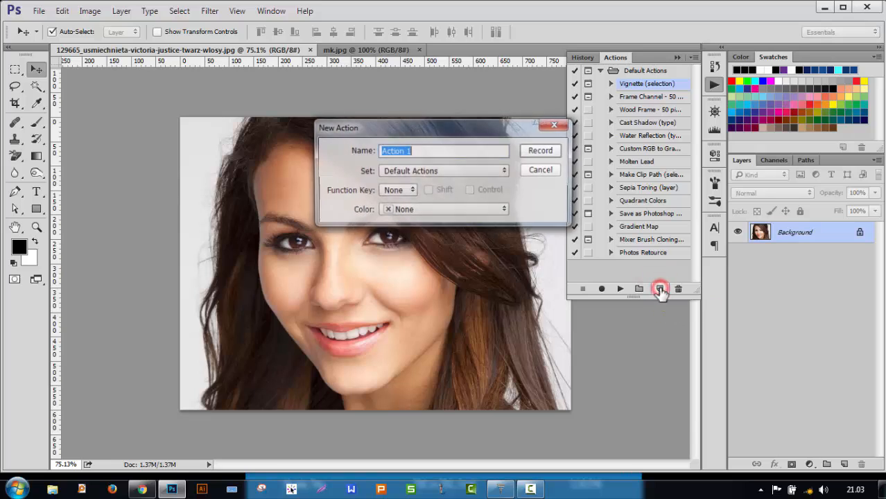
{"action": "key", "text": "ctrl+2"}
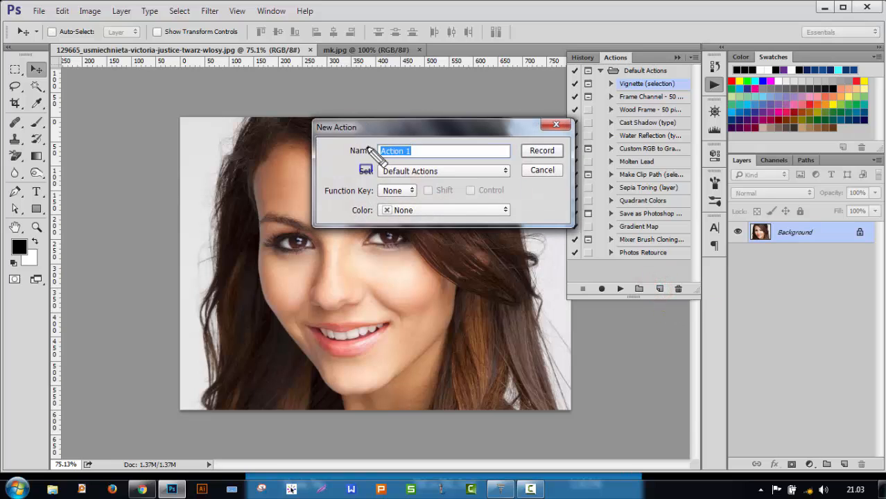
{"action": "left_click_drag", "start_coordinate": [360, 137], "coordinate": [472, 162]}
{"action": "key", "text": "Escape"}
{"action": "type", "text": "Poh"}
{"action": "key", "text": "BackSpace"}
{"action": "type", "text": "hoto Retou"}
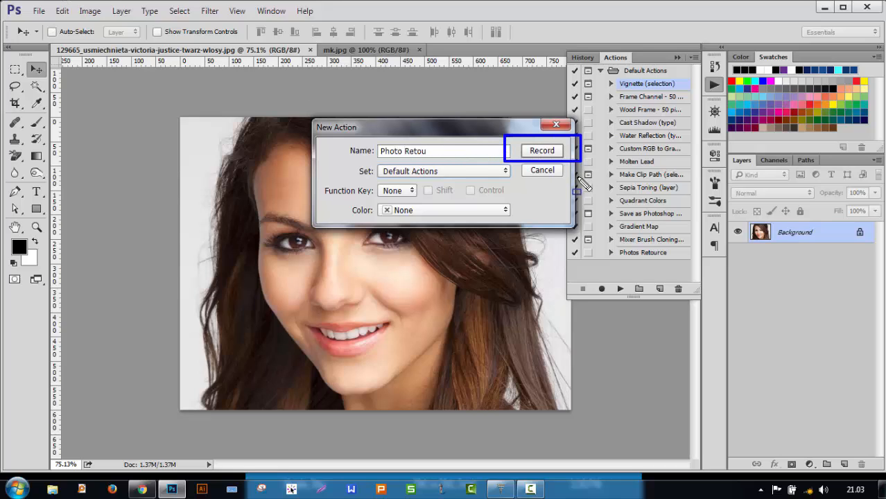
{"action": "left_click", "coordinate": [531, 149]}
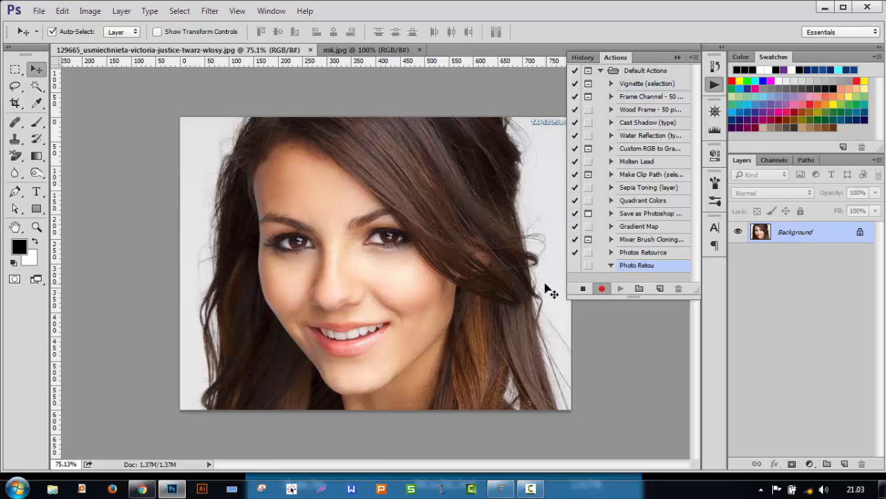
Collapse the Actions panel and unlock the Background layer of the portrait, turning it into a regular layer
{"action": "left_click", "coordinate": [610, 265]}
{"action": "left_click", "coordinate": [678, 58]}
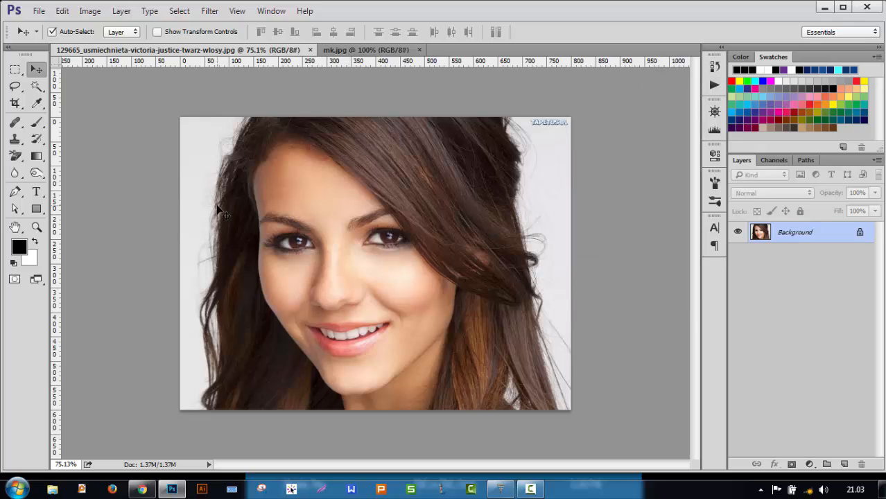
{"action": "left_click", "coordinate": [861, 233]}
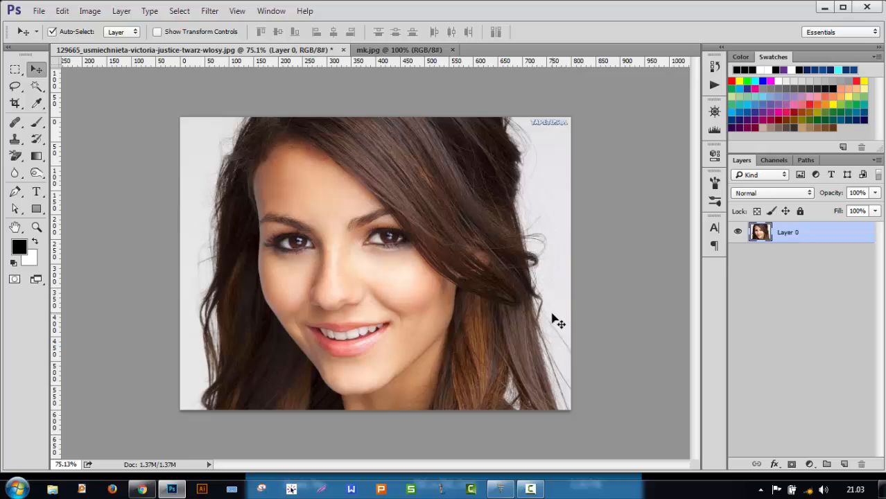
Open a Levels adjustment and set the midtone input to 1.51 for the RGB channel and 1.10 for the Red channel
{"action": "key", "text": "ctrl"}
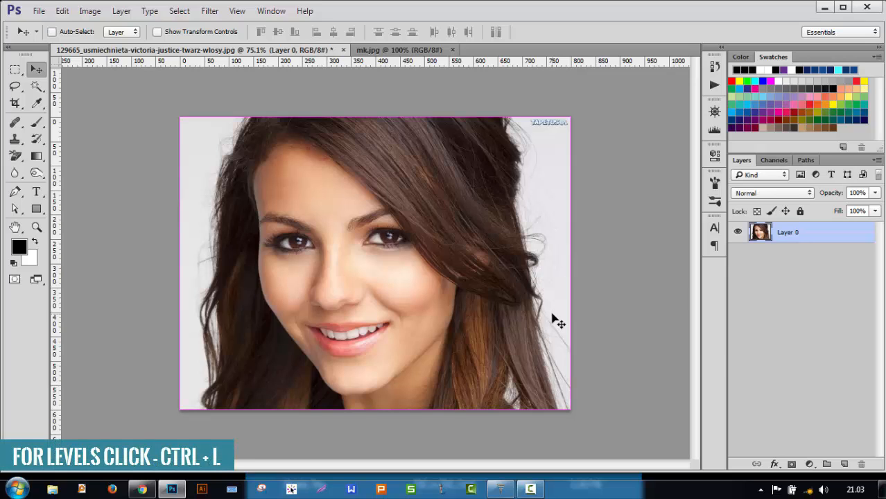
{"action": "key", "text": "ctrl+l"}
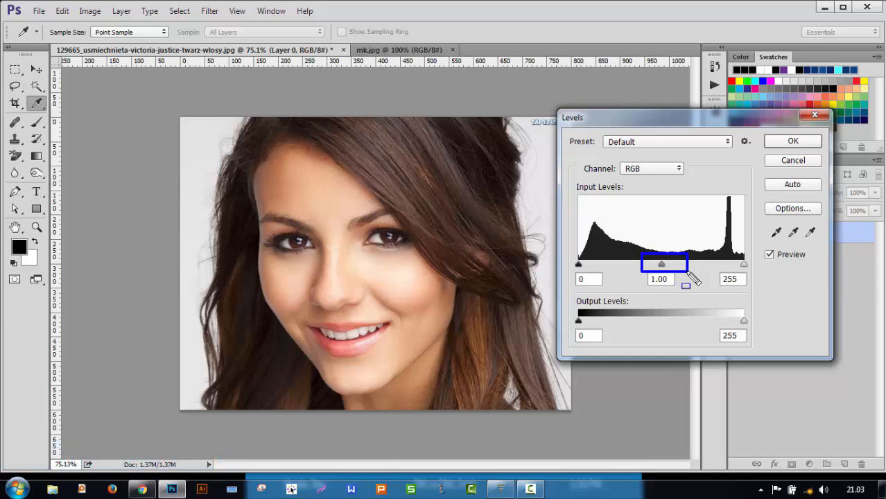
{"action": "left_click_drag", "start_coordinate": [661, 264], "coordinate": [638, 266]}
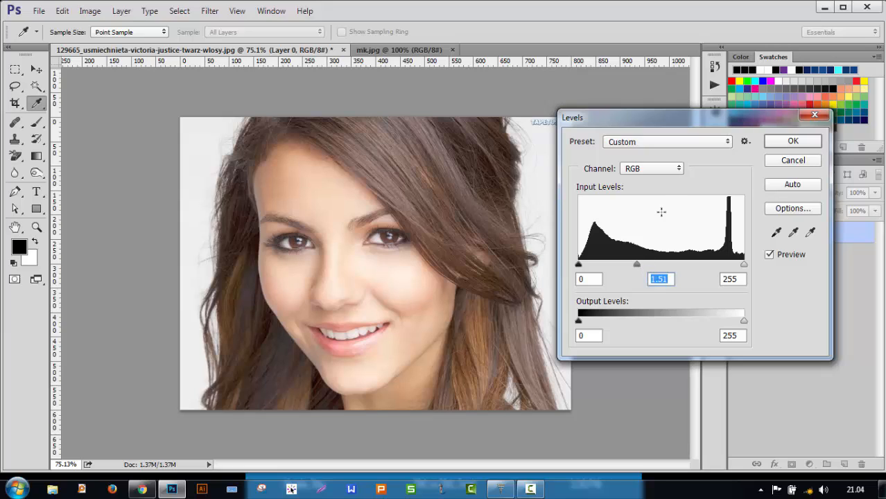
{"action": "left_click", "coordinate": [656, 170]}
{"action": "left_click", "coordinate": [654, 172]}
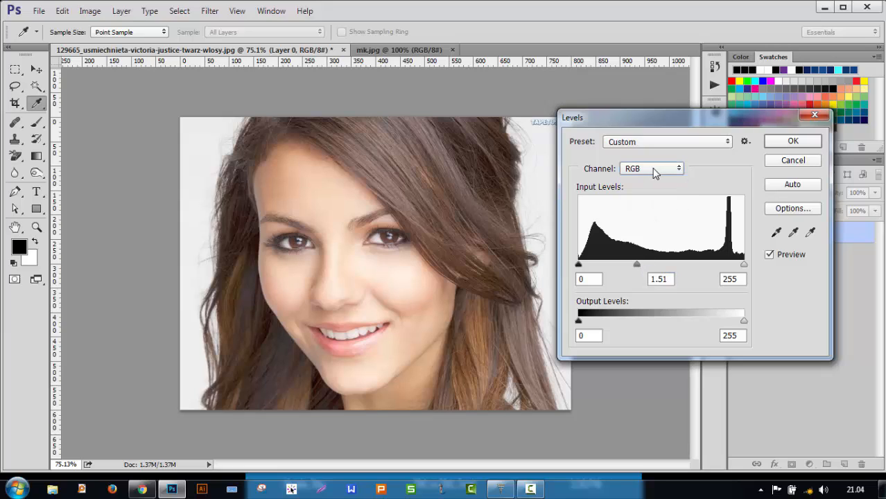
{"action": "left_click_drag", "start_coordinate": [610, 157], "coordinate": [697, 185]}
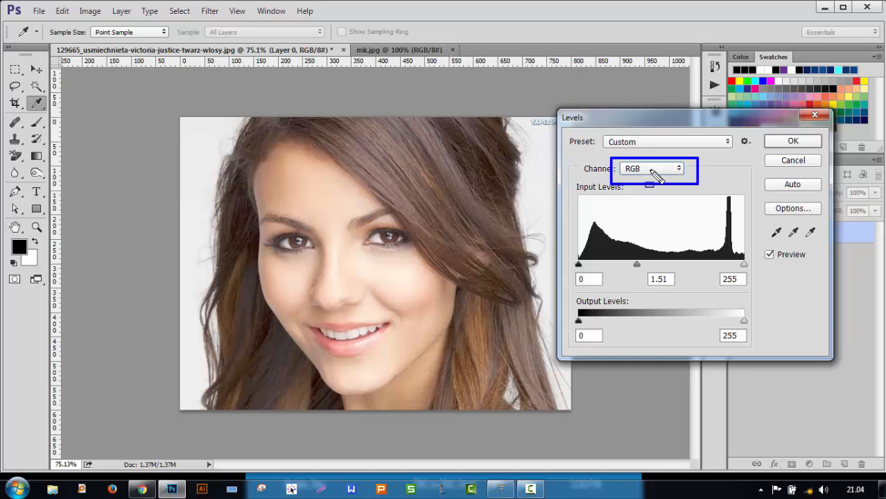
{"action": "left_click", "coordinate": [656, 172]}
{"action": "left_click", "coordinate": [650, 181]}
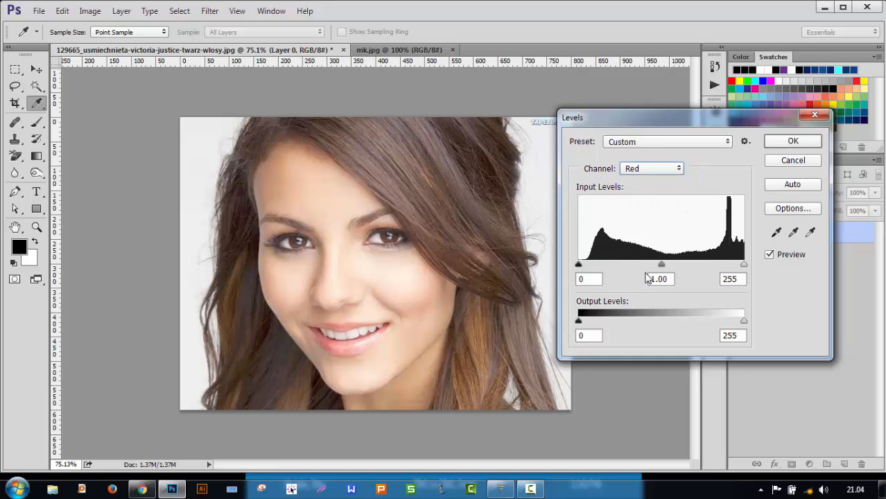
{"action": "mouse_move", "coordinate": [661, 264]}
{"action": "left_mouse_down"}
{"action": "mouse_move", "coordinate": [647, 265]}
{"action": "mouse_move", "coordinate": [658, 268]}
{"action": "left_mouse_up"}
Set the Levels midtone input to 0.75 for the Green channel and 0.92 for the Blue channel, and apply the adjustment
{"action": "left_click", "coordinate": [666, 168]}
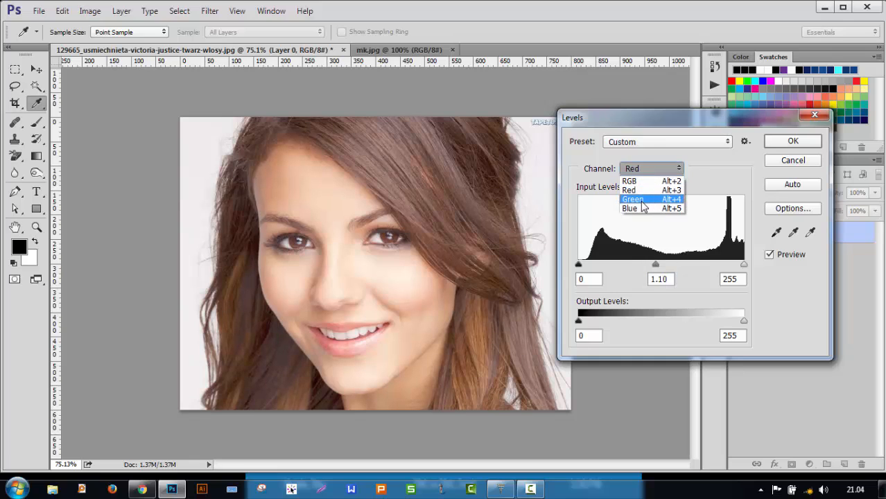
{"action": "left_click", "coordinate": [649, 194]}
{"action": "left_click_drag", "start_coordinate": [660, 264], "coordinate": [677, 268]}
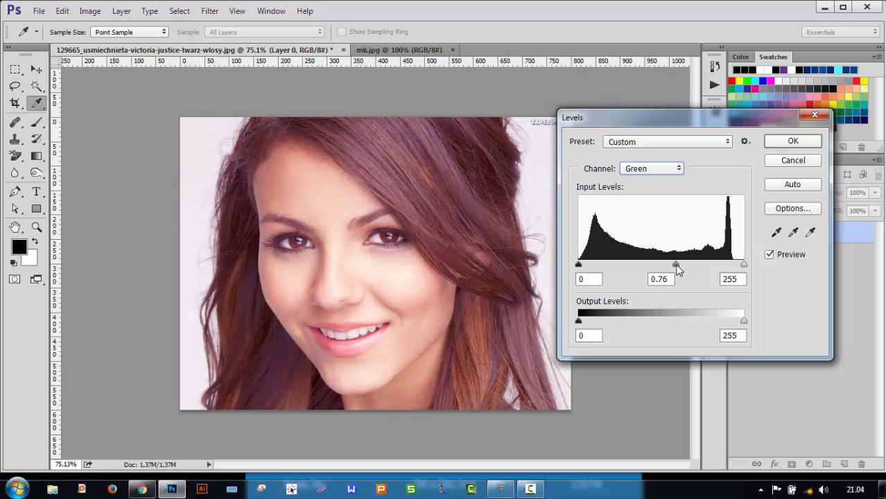
{"action": "left_click", "coordinate": [670, 169]}
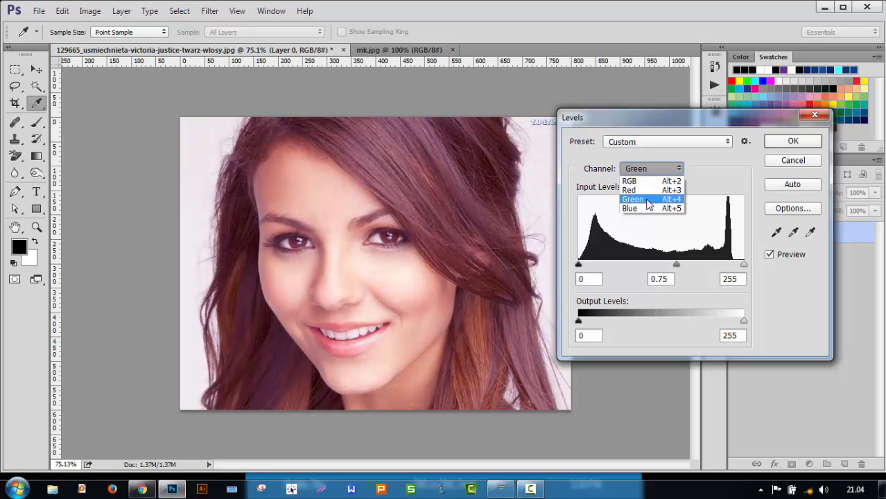
{"action": "left_click", "coordinate": [648, 211]}
{"action": "mouse_move", "coordinate": [662, 264]}
{"action": "left_mouse_down"}
{"action": "mouse_move", "coordinate": [648, 265]}
{"action": "mouse_move", "coordinate": [666, 271]}
{"action": "left_mouse_up"}
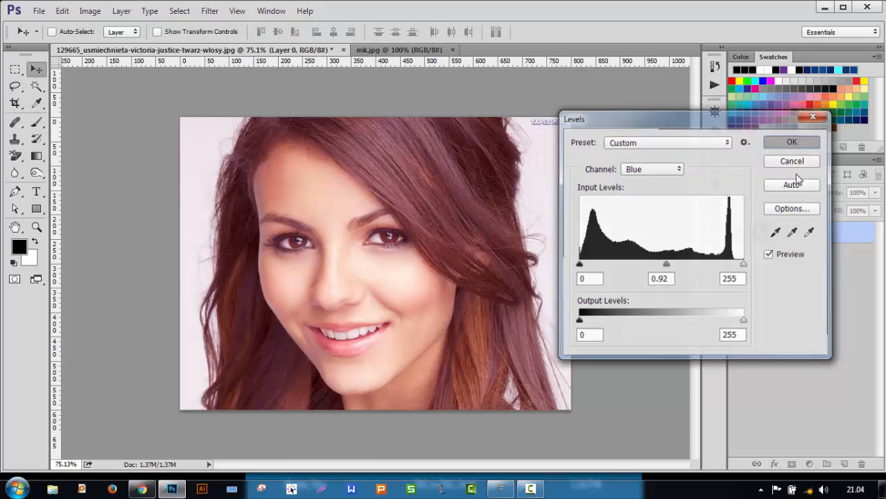
{"action": "key", "text": "Return"}
Apply a Color Balance adjustment that shifts the portrait's midtones toward cyan, with Preserve Luminosity on
{"action": "left_click", "coordinate": [89, 11]}
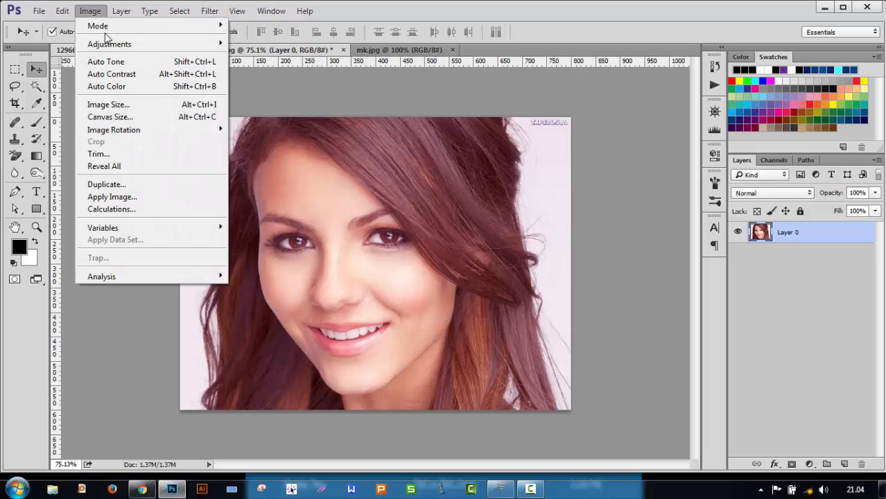
{"action": "mouse_move", "coordinate": [109, 46]}
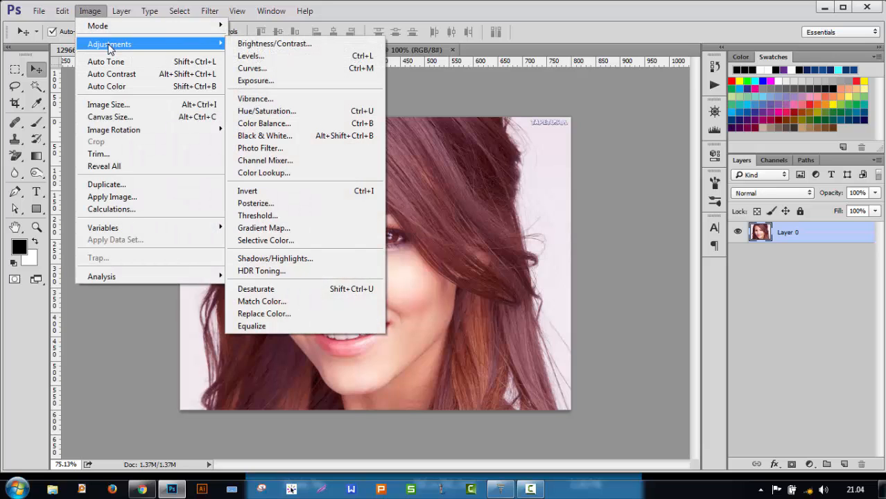
{"action": "left_click", "coordinate": [291, 129]}
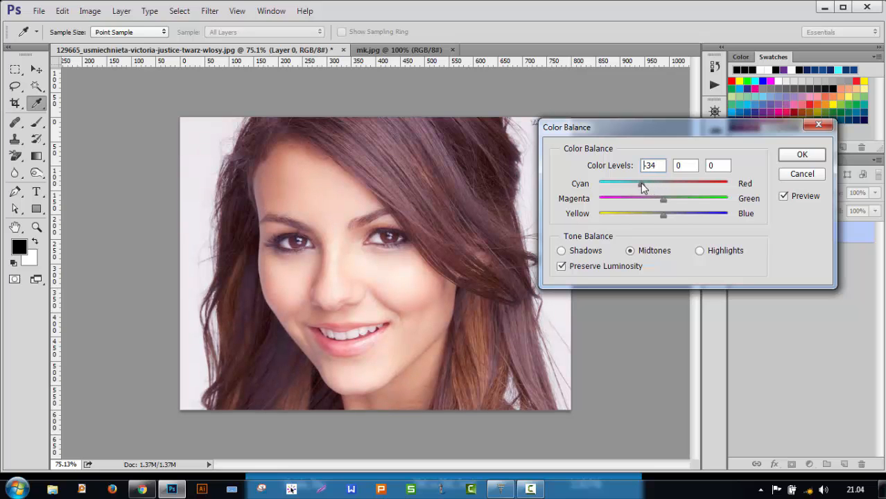
{"action": "left_click_drag", "start_coordinate": [635, 188], "coordinate": [638, 216]}
{"action": "left_click", "coordinate": [802, 154]}
{"action": "key", "text": "v"}
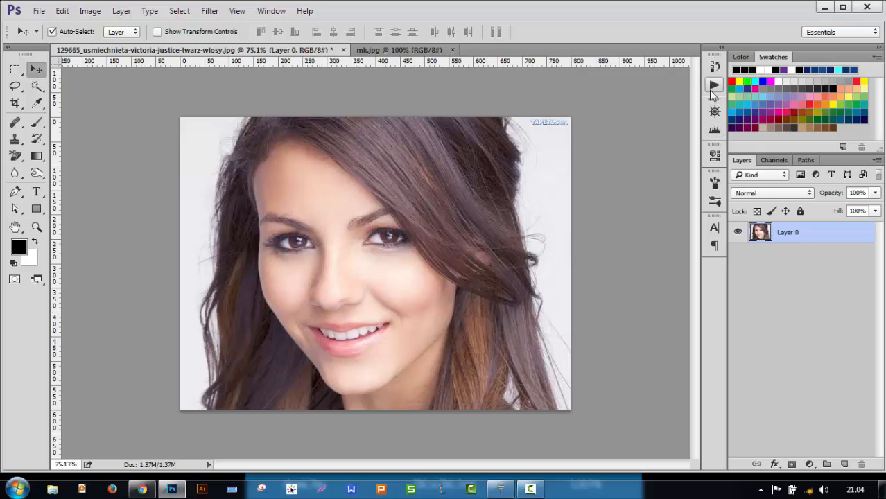
Reopen the Actions panel, stop recording the Photo Retou action and collapse its list of recorded steps
{"action": "key", "text": "ctrl"}
{"action": "left_click", "coordinate": [714, 90]}
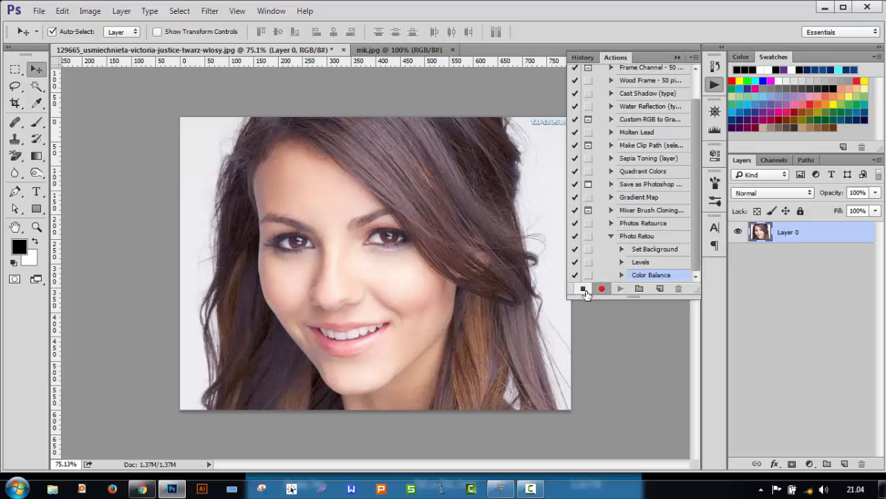
{"action": "key", "text": "ctrl"}
{"action": "left_click", "coordinate": [583, 289]}
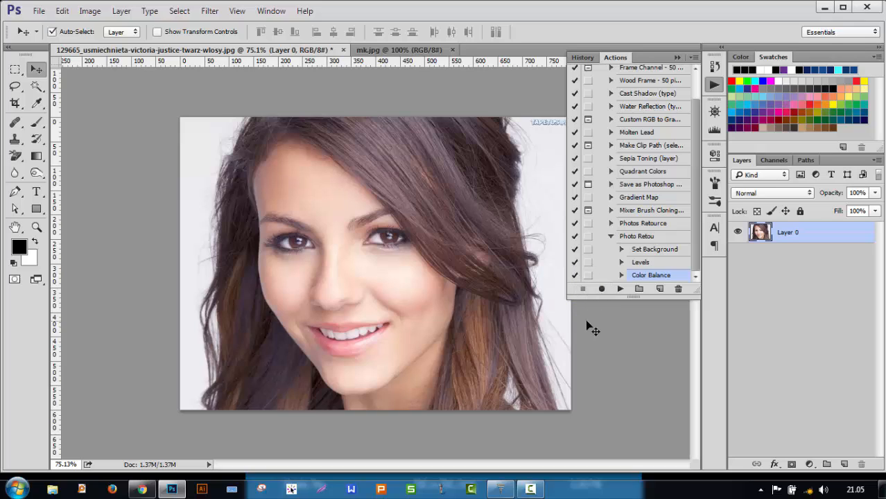
{"action": "left_click", "coordinate": [611, 237]}
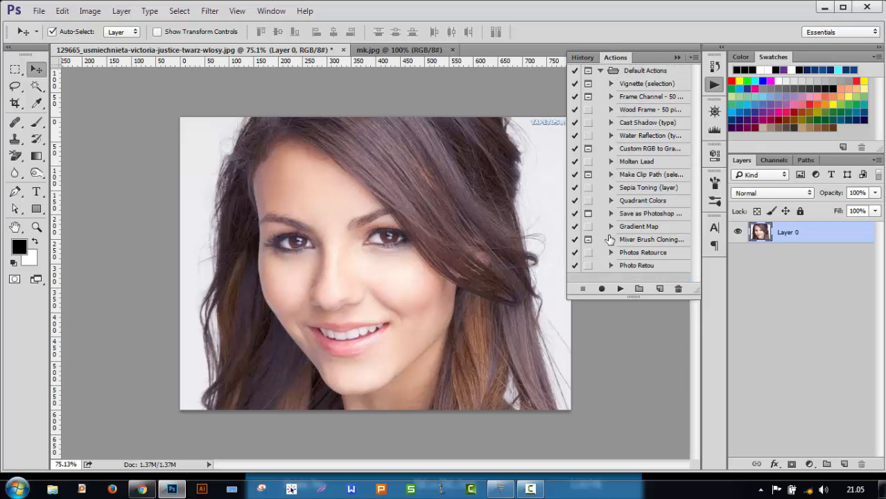
Select the Photo Retou action and play it on the mk.jpg image
{"action": "left_click", "coordinate": [634, 267]}
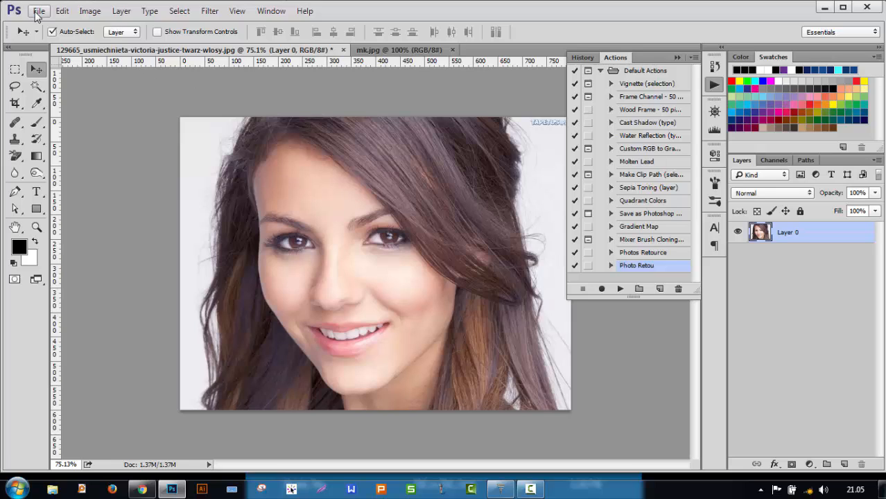
{"action": "left_click", "coordinate": [380, 50]}
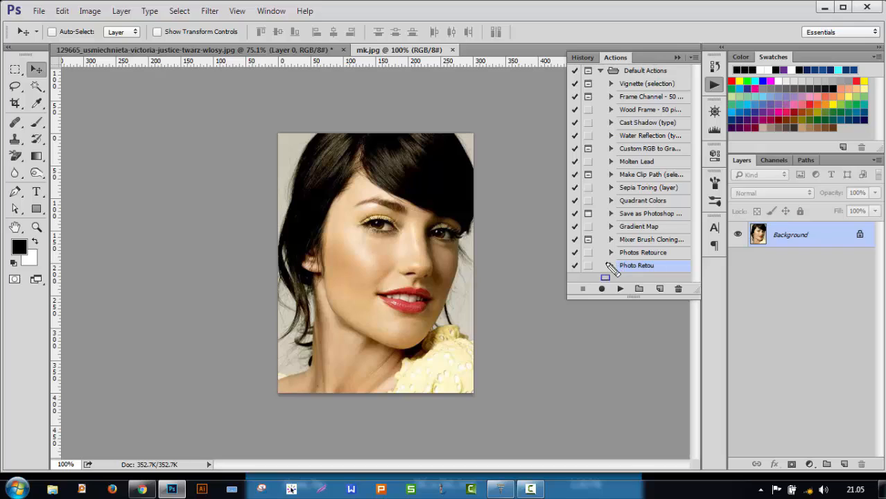
{"action": "left_click_drag", "start_coordinate": [586, 268], "coordinate": [624, 293]}
{"action": "left_click", "coordinate": [622, 290]}
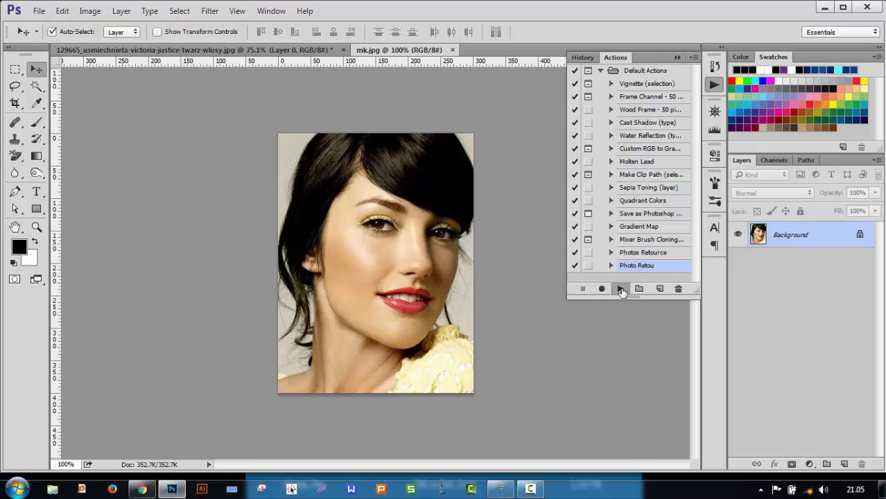